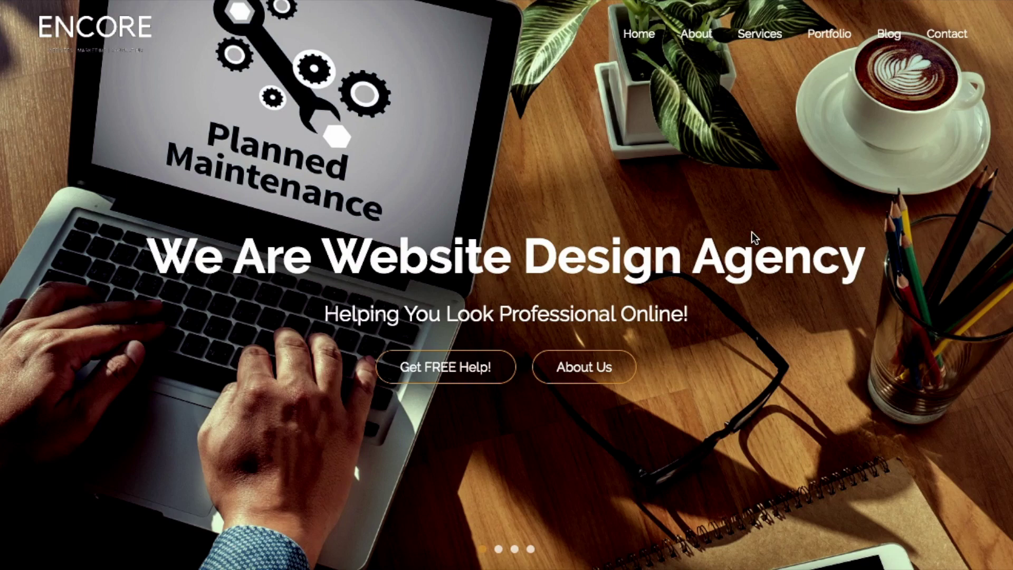
Scroll down through the Encore Websites agency homepage
scroll(517, 224, "down", 10)
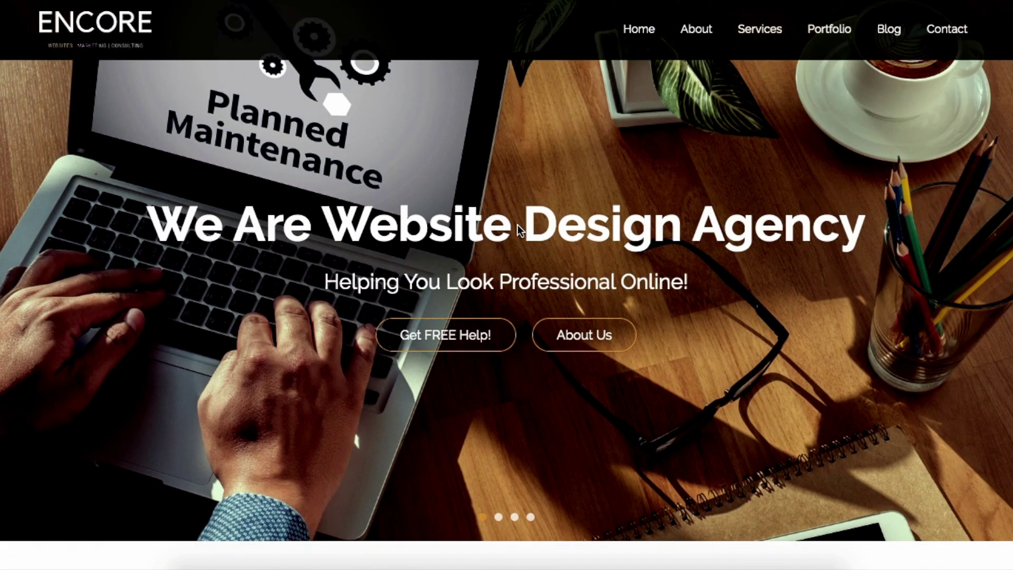
scroll(518, 227, "down", 15)
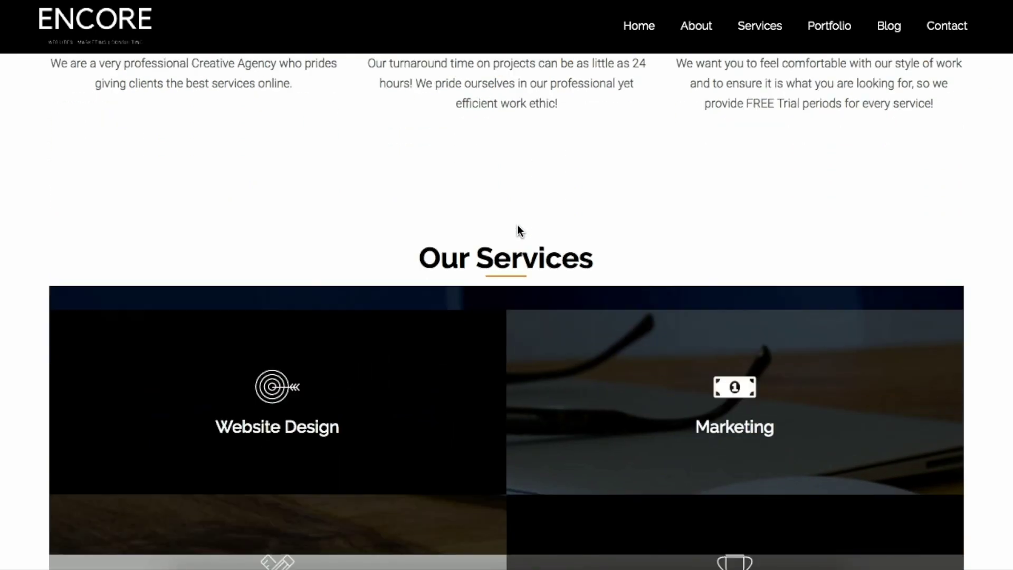
scroll(518, 227, "down", 4)
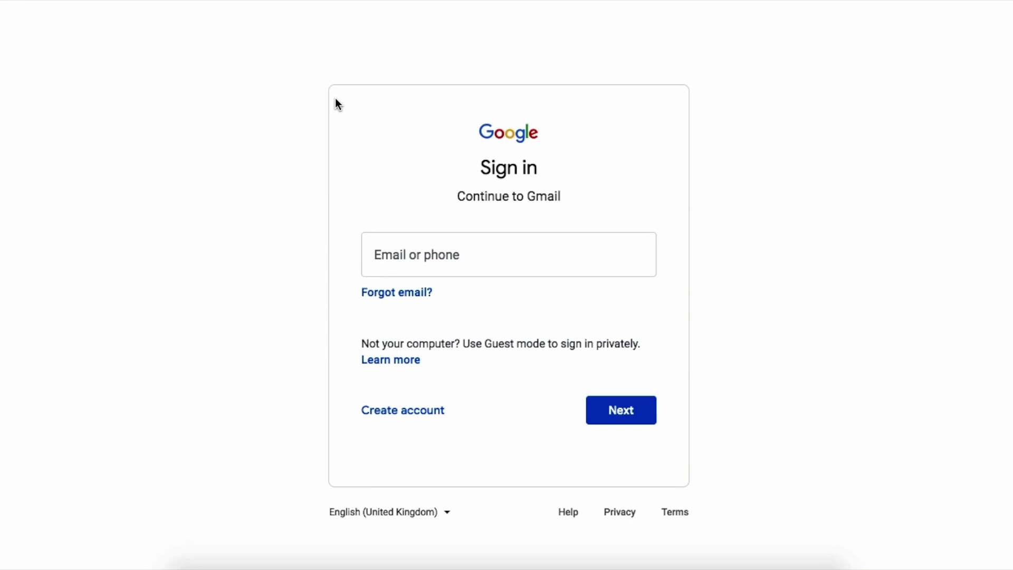
Enter the account's e-mail address on Google Sign-in and continue to the password page
left_click(428, 244)
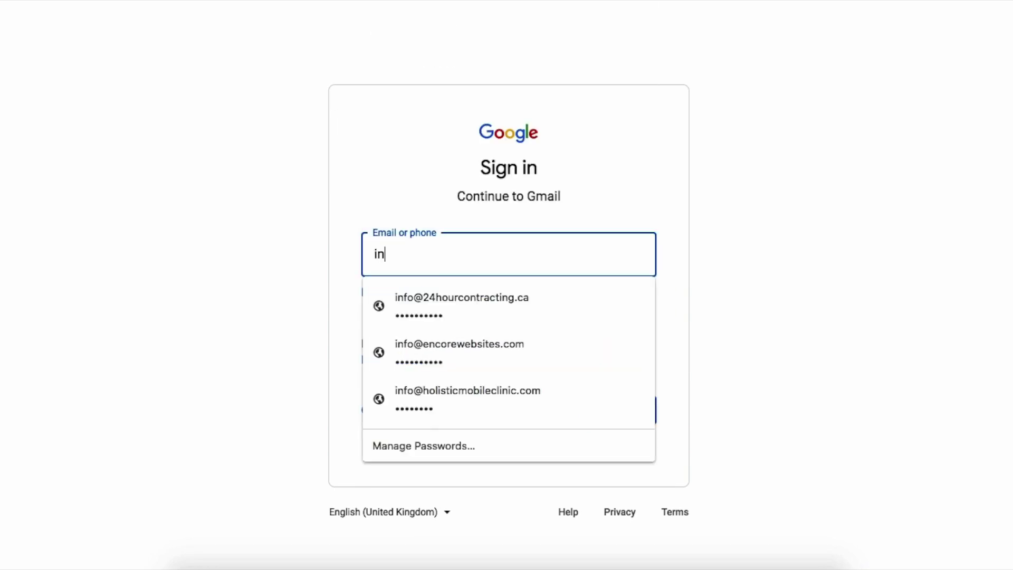
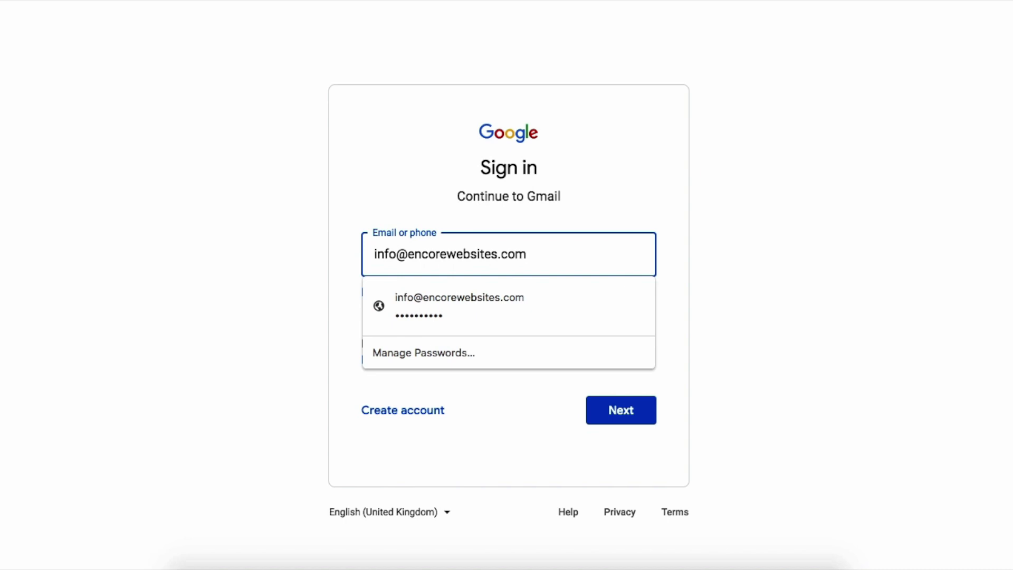
left_click(626, 413)
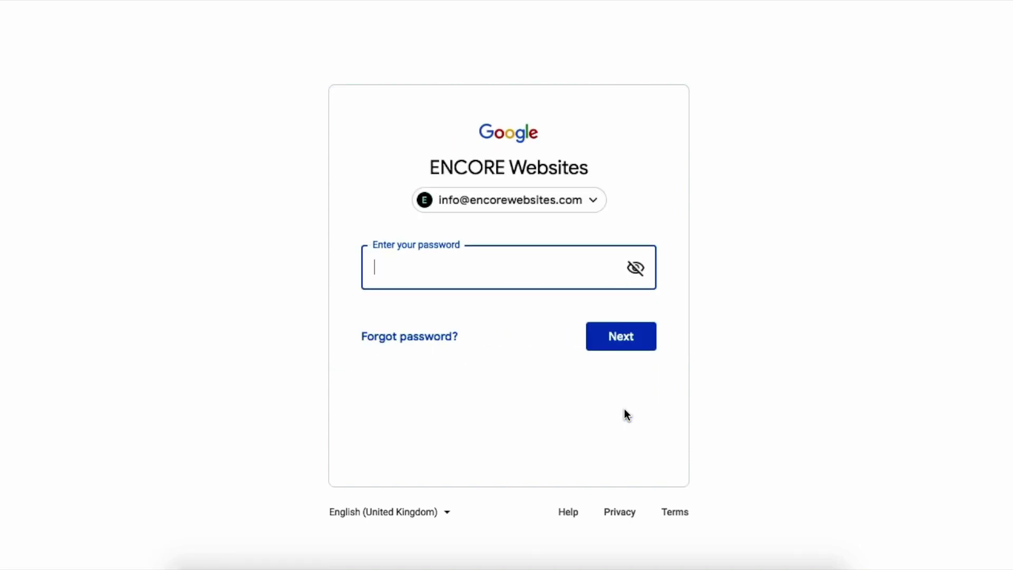
Sign in with the account password and the corrected 6-digit SMS verification code
type("•••••••••••")
left_click(624, 341)
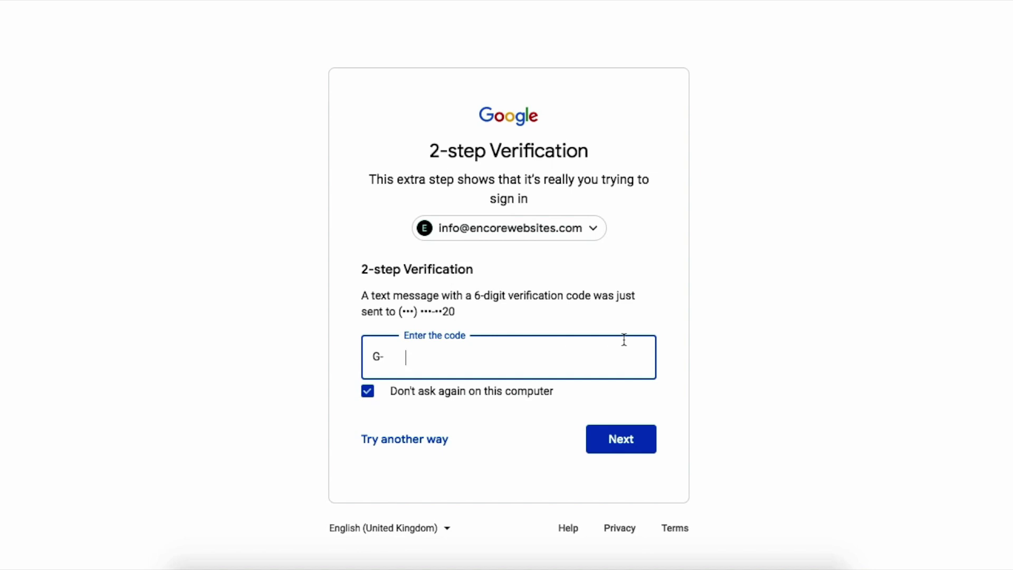
left_click(633, 445)
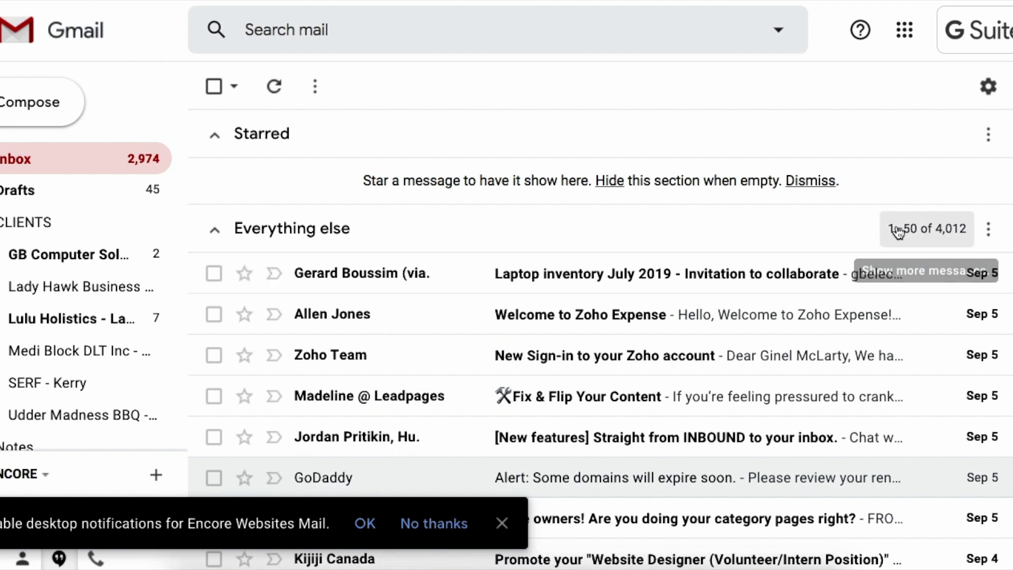
Select all 50 conversations on the first inbox page, check the list, and delete them
left_click(216, 90)
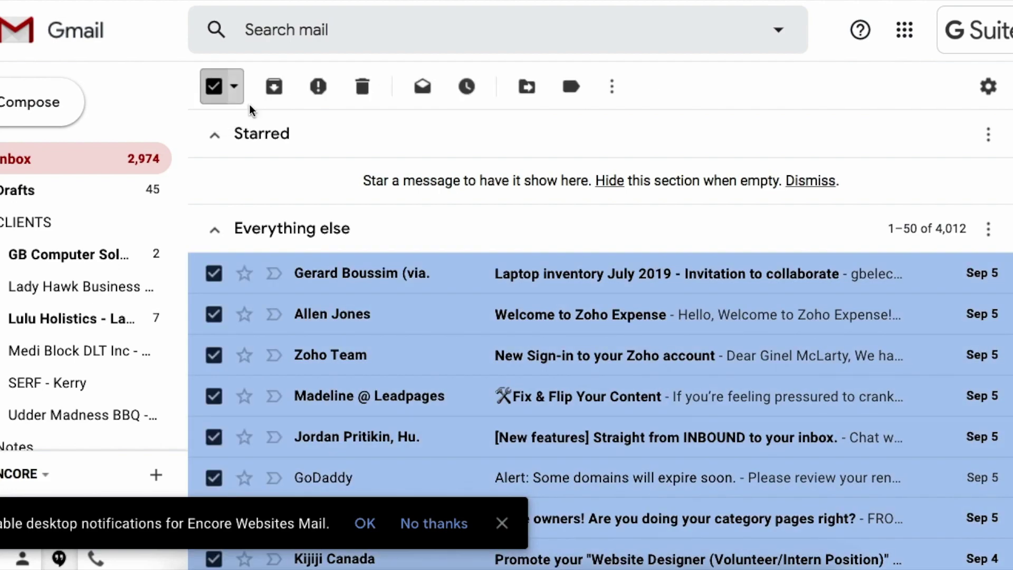
scroll(650, 359, "down", 1)
scroll(650, 359, "down", 20)
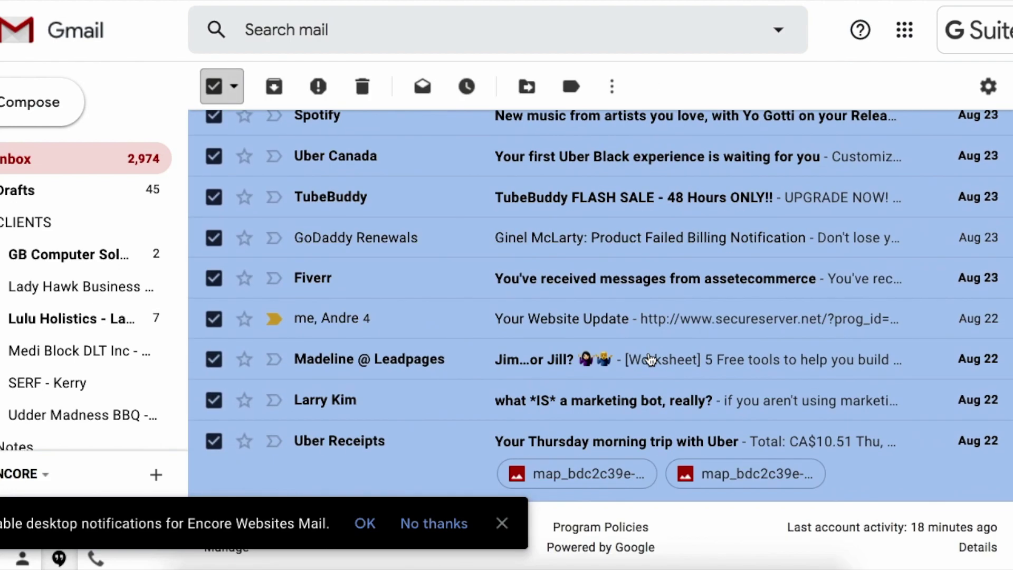
scroll(651, 369, "up", 6)
scroll(651, 382, "up", 15)
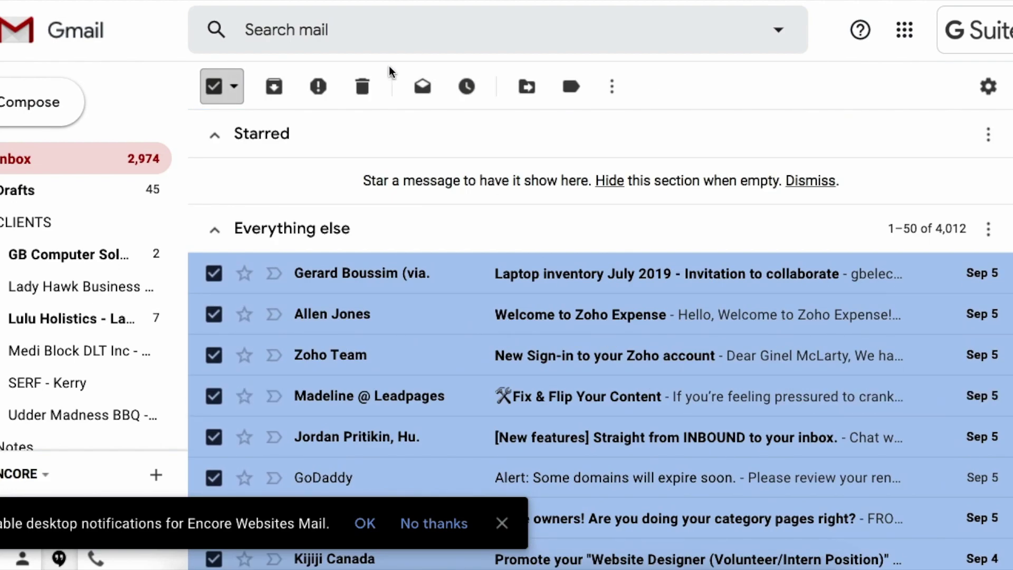
left_click(361, 90)
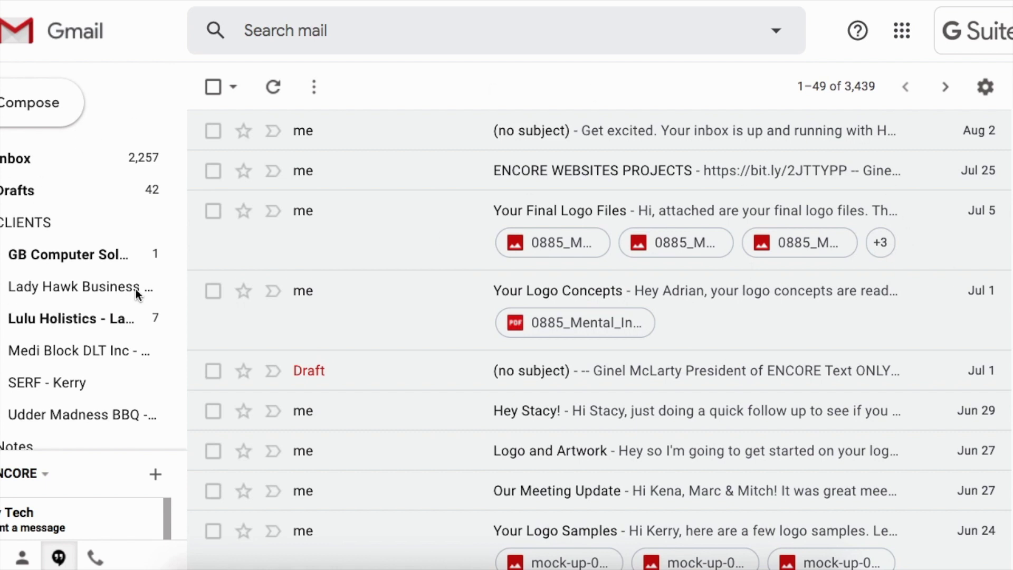
Return to the Inbox, then open All Mail from the sidebar's label list
left_click(23, 161)
scroll(29, 219, "down", 6)
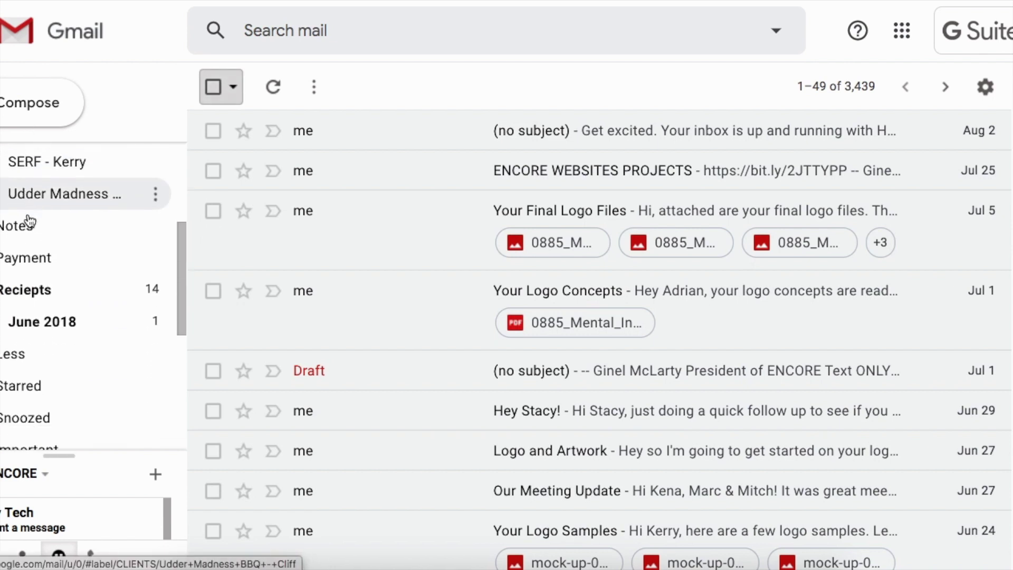
scroll(30, 219, "down", 5)
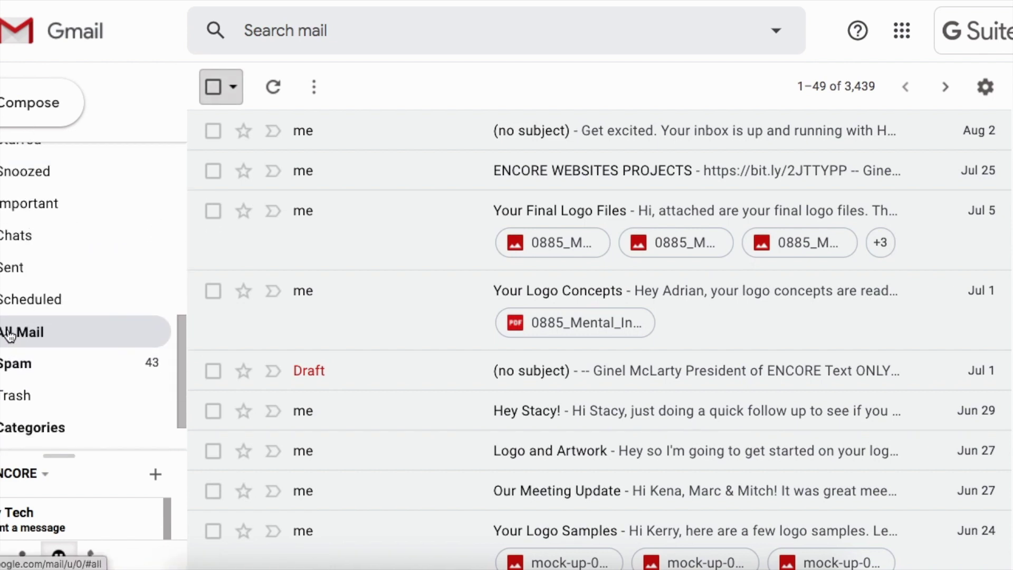
left_click(10, 333)
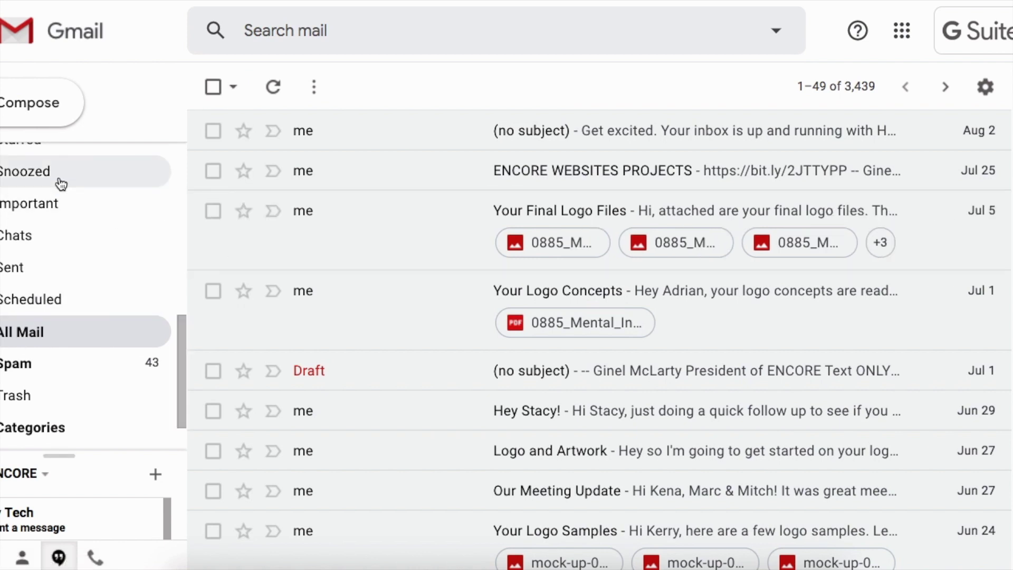
Extend the selection to all 3,439 All Mail conversations, delete them, and confirm the bulk action
left_click(214, 87)
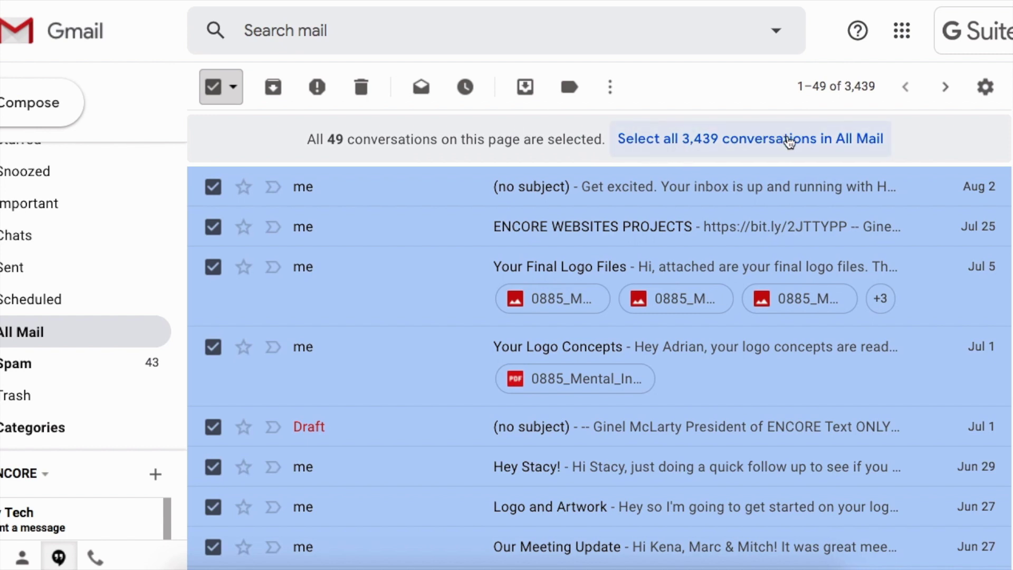
left_click(830, 139)
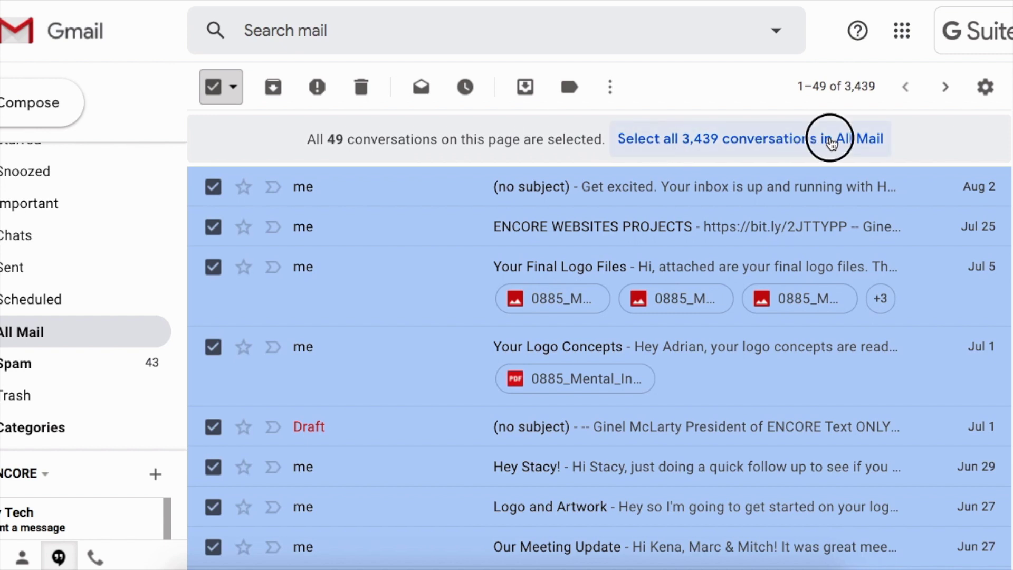
left_click(362, 88)
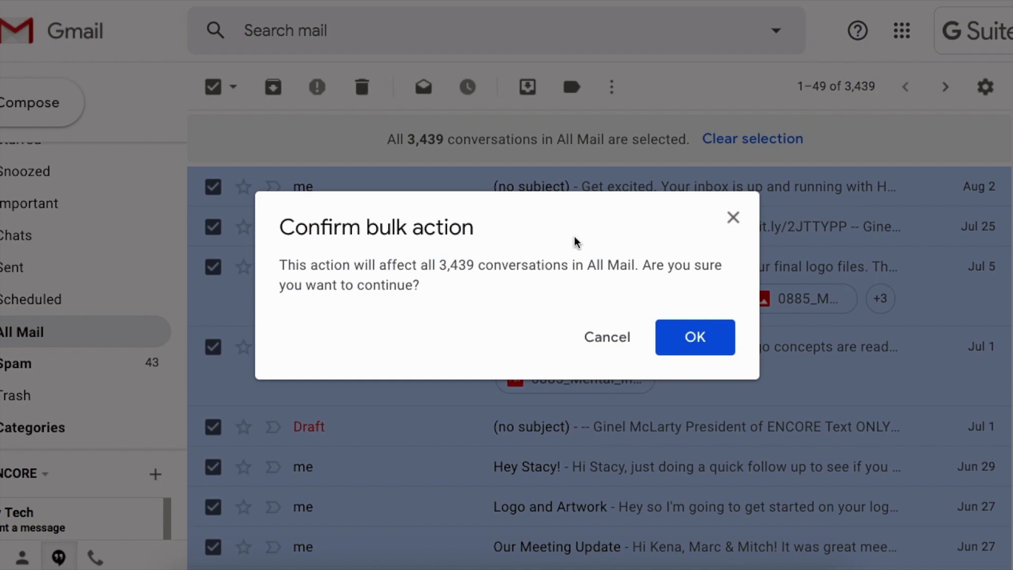
left_click(683, 337)
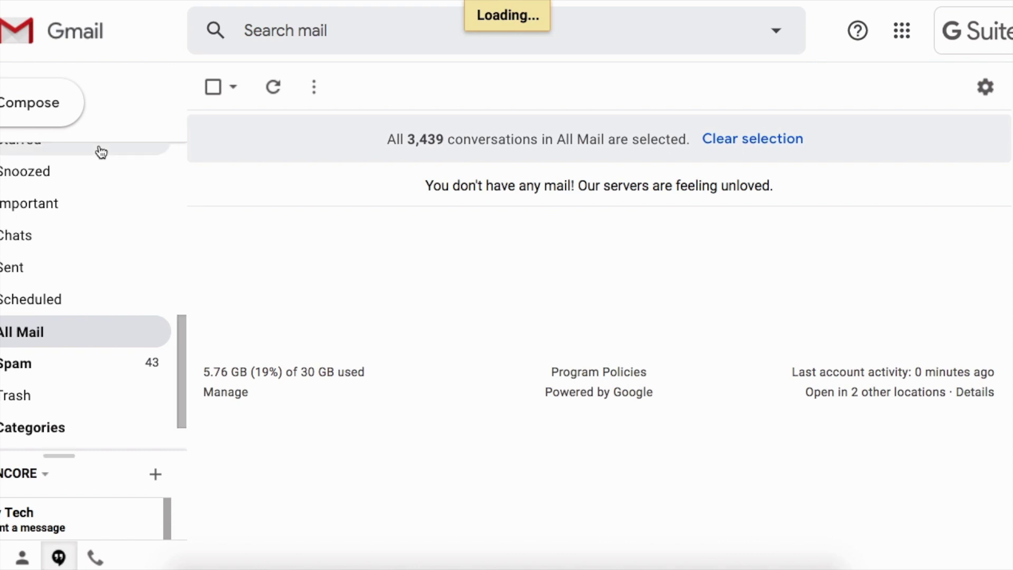
scroll(70, 280, "up", 5)
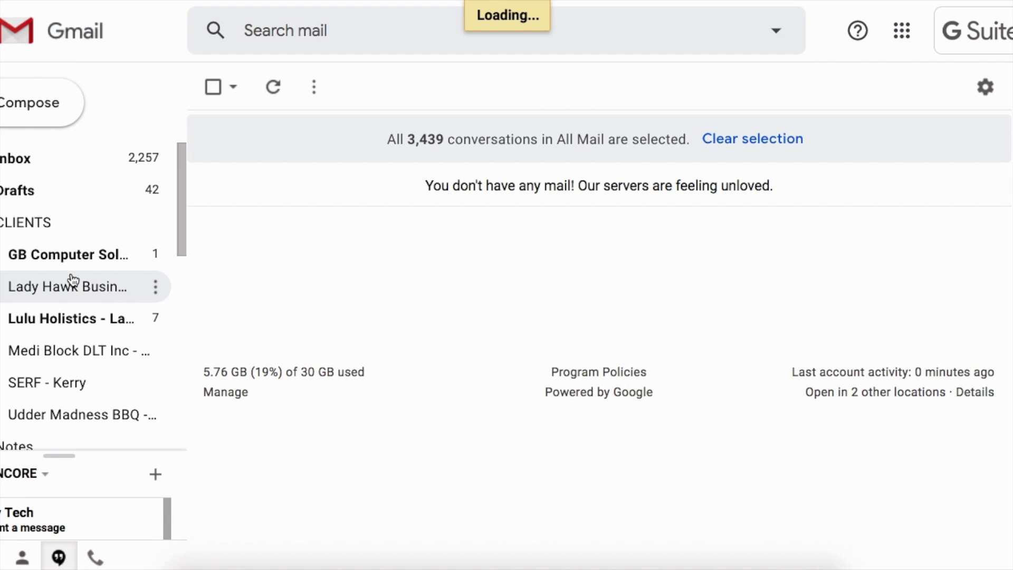
scroll(78, 393, "down", 5)
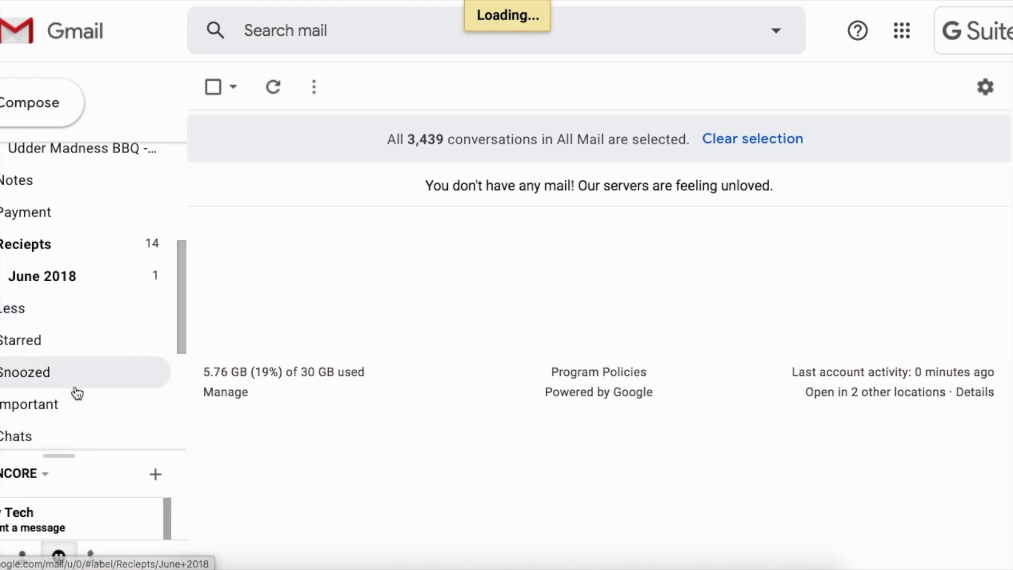
scroll(77, 393, "down", 3)
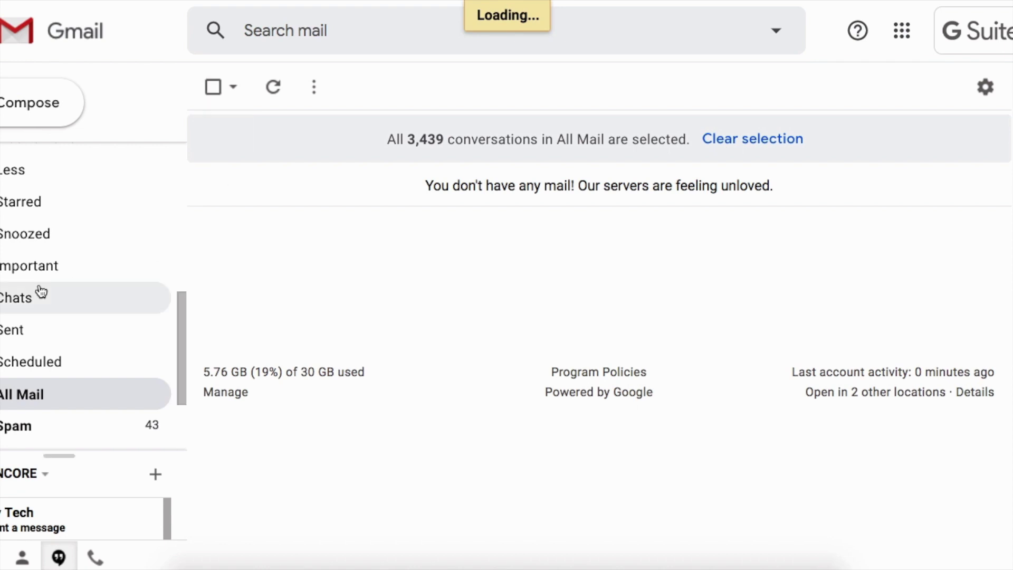
scroll(39, 290, "down", 3)
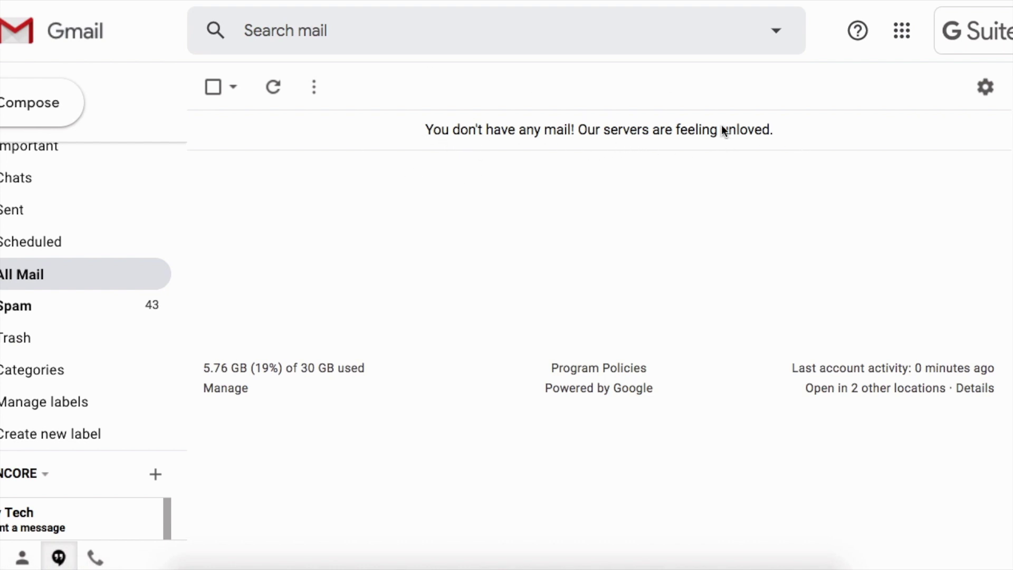
scroll(82, 274, "up", 5)
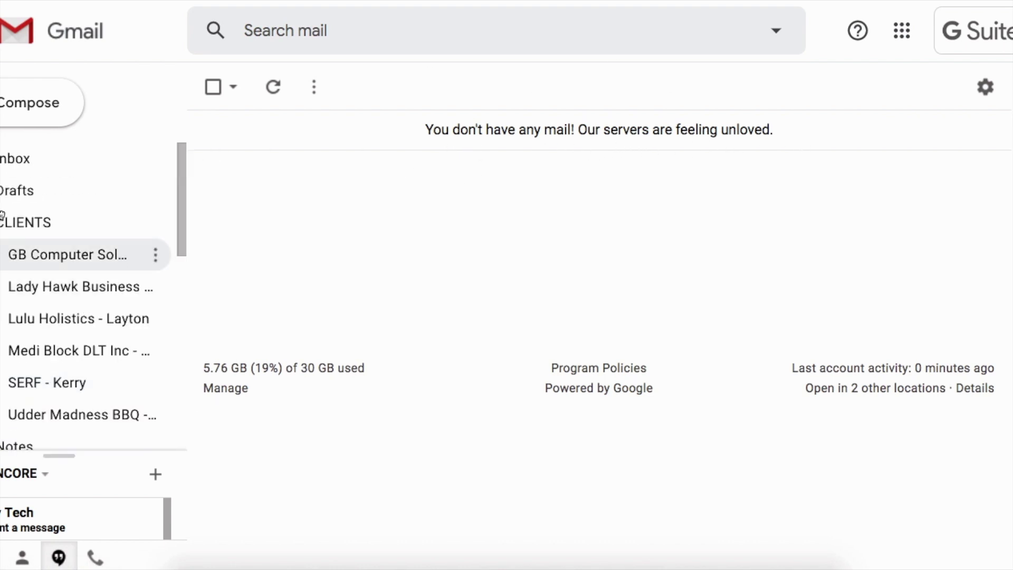
left_click(20, 158)
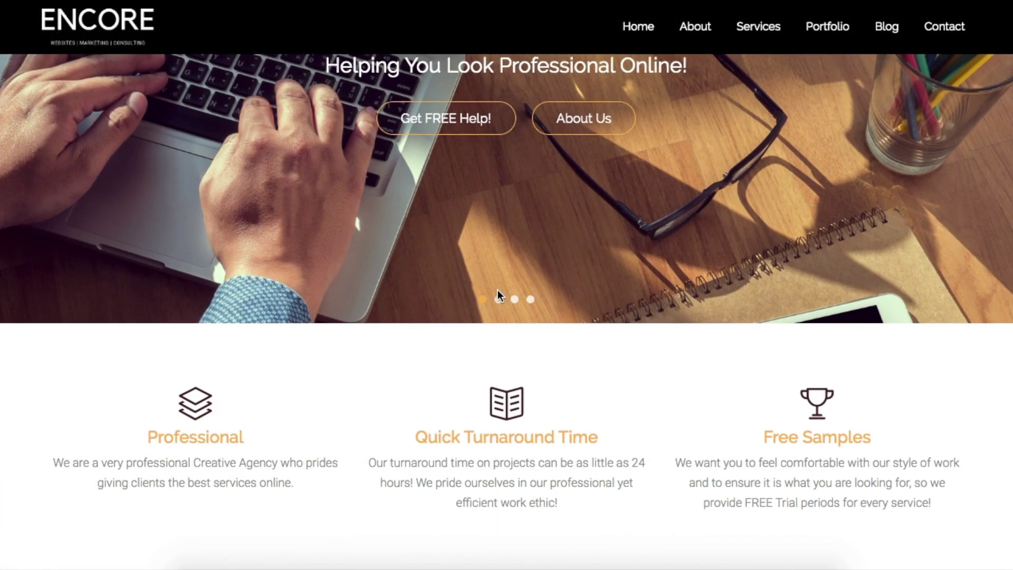
Scroll down to Our Works and filter the portfolio to Graphic Design
scroll(498, 293, "down", 3)
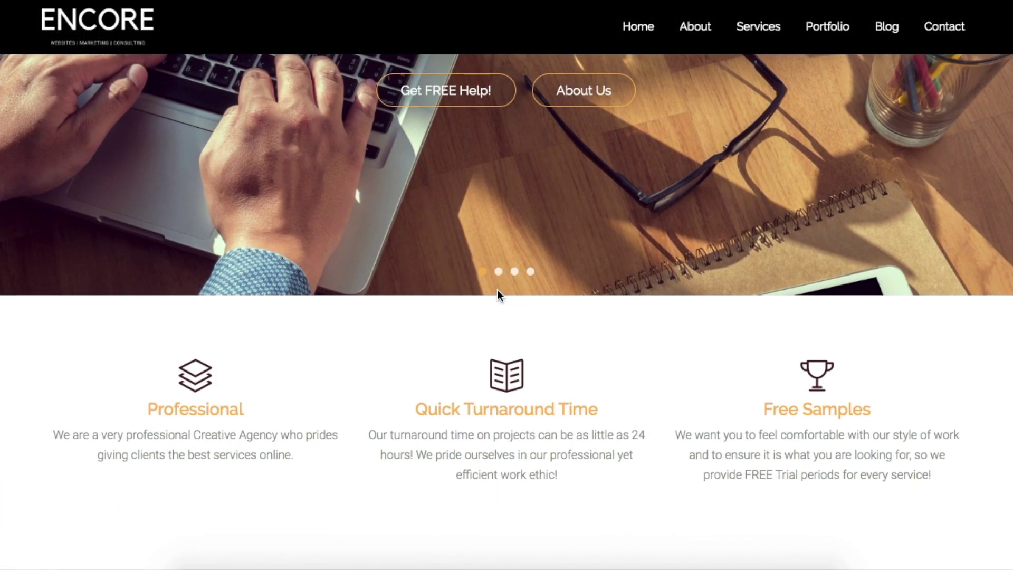
scroll(498, 293, "down", 8)
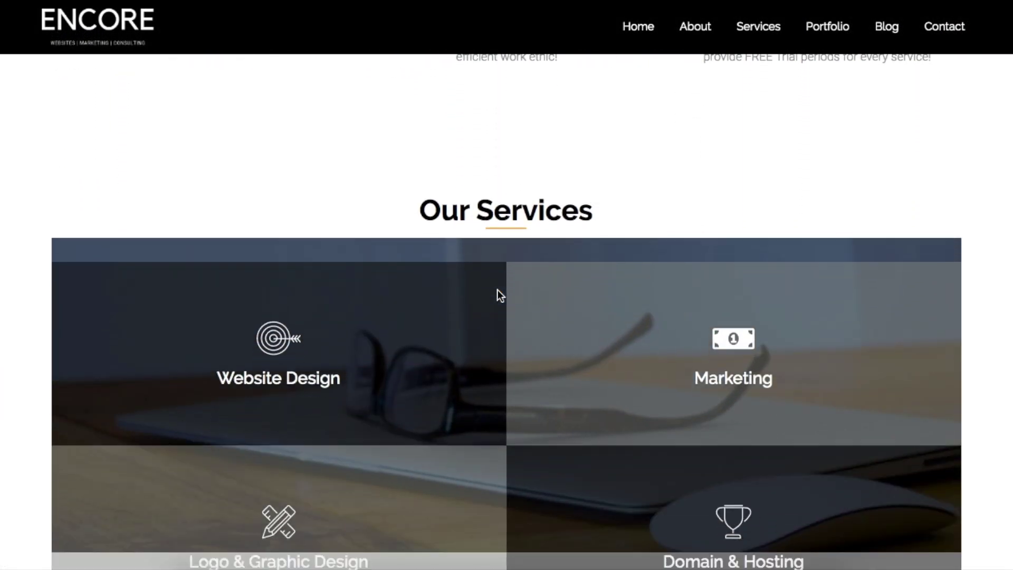
scroll(498, 294, "down", 1)
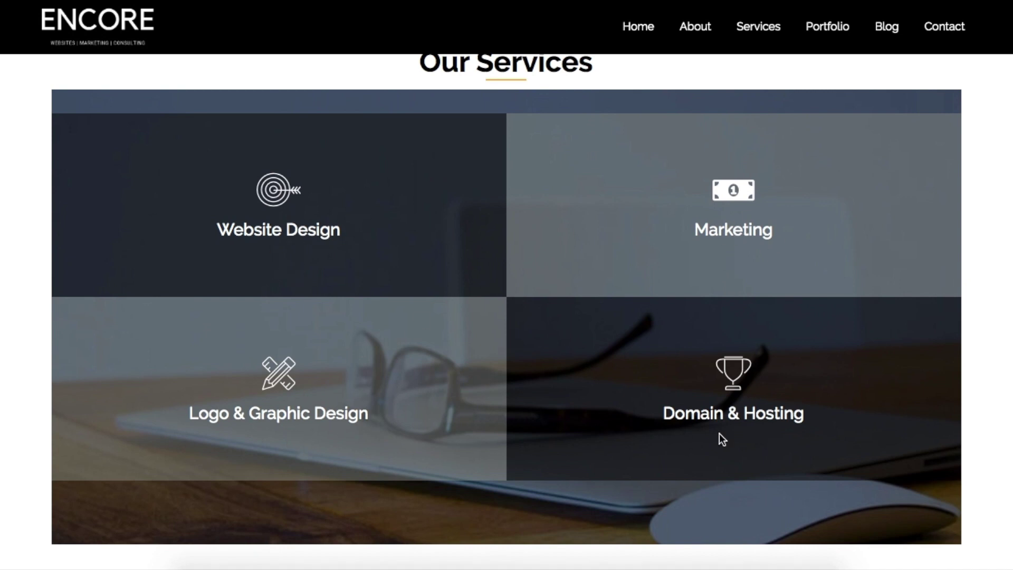
scroll(744, 385, "down", 6)
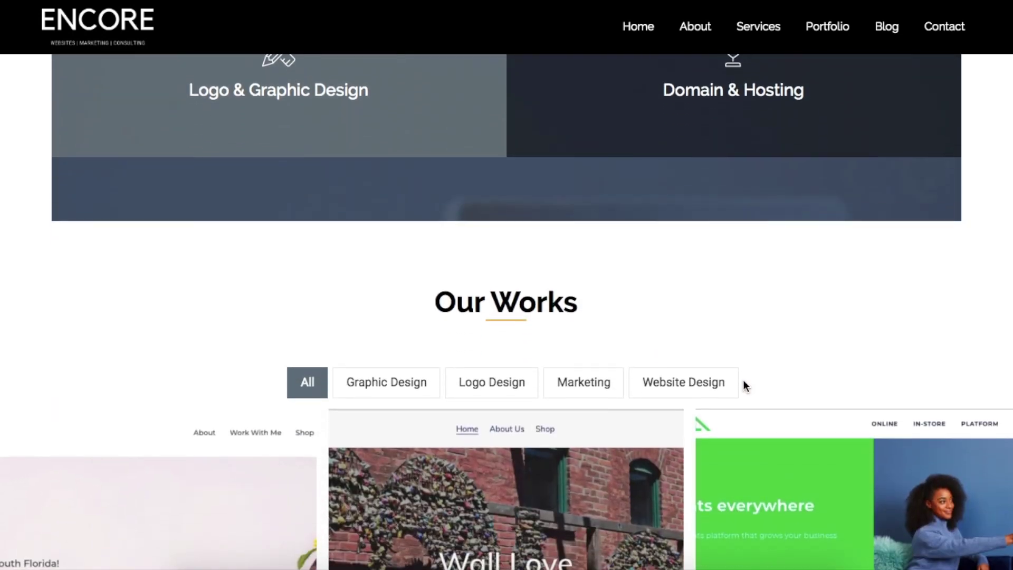
scroll(743, 378, "down", 5)
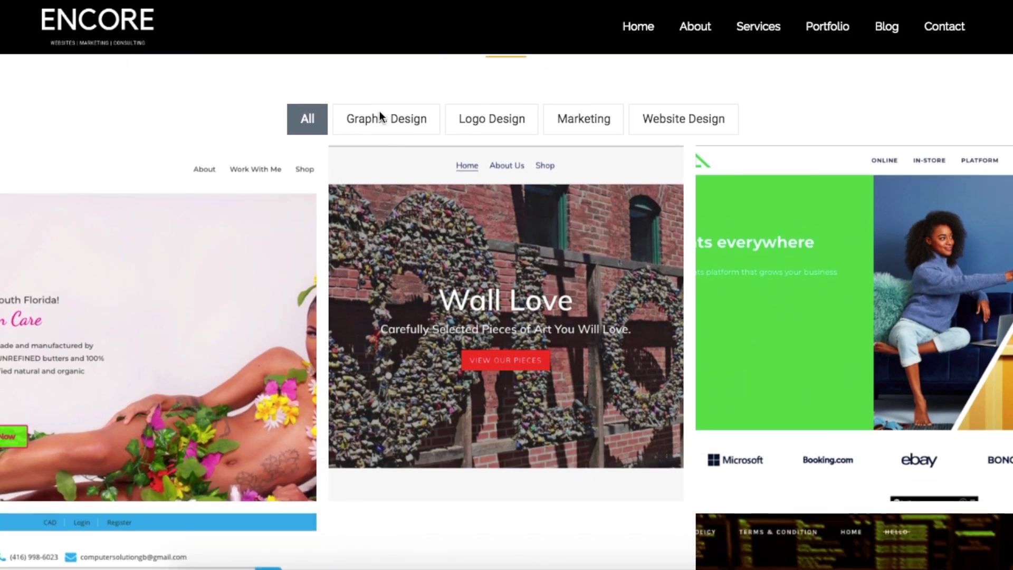
left_click(396, 126)
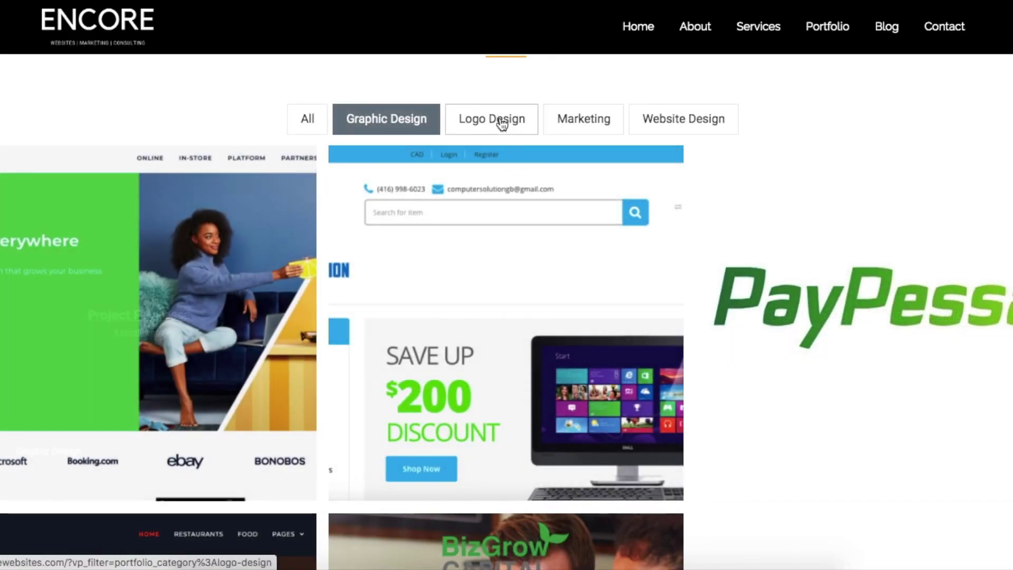
Narrow the portfolio to Logo Design projects and browse the results further down
left_click(502, 123)
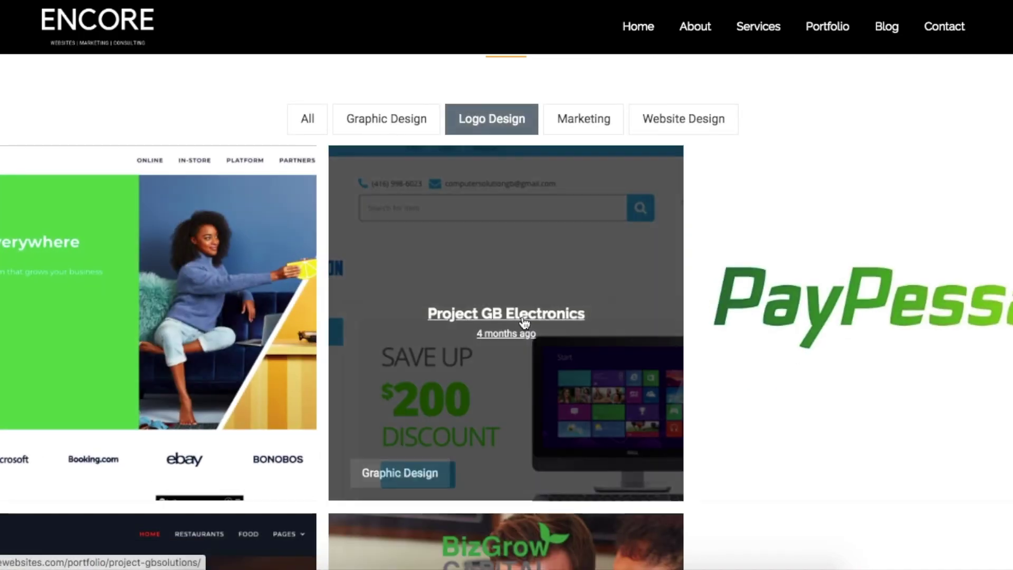
scroll(524, 320, "down", 7)
scroll(524, 322, "down", 15)
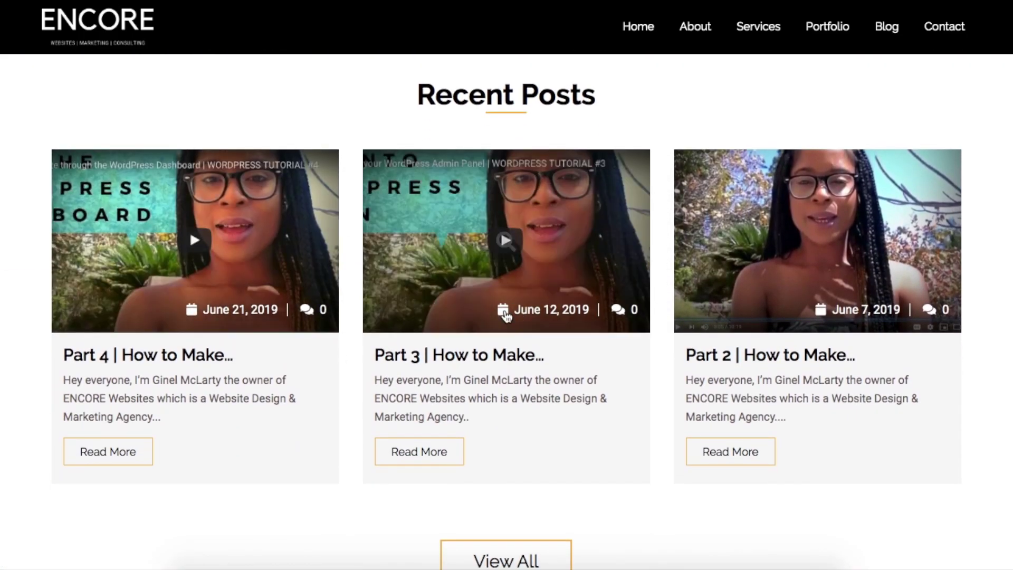
scroll(739, 379, "down", 11)
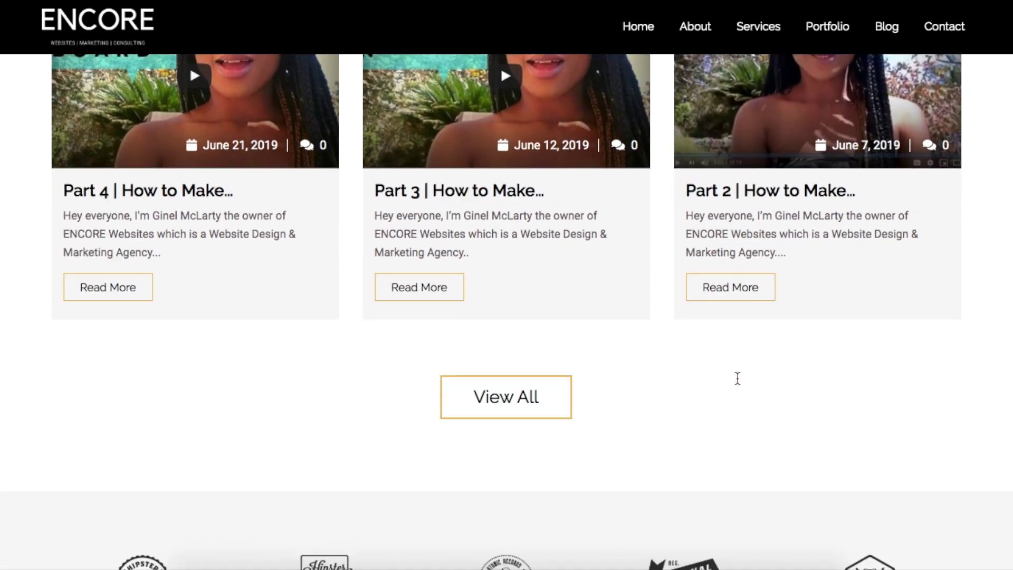
scroll(737, 378, "up", 20)
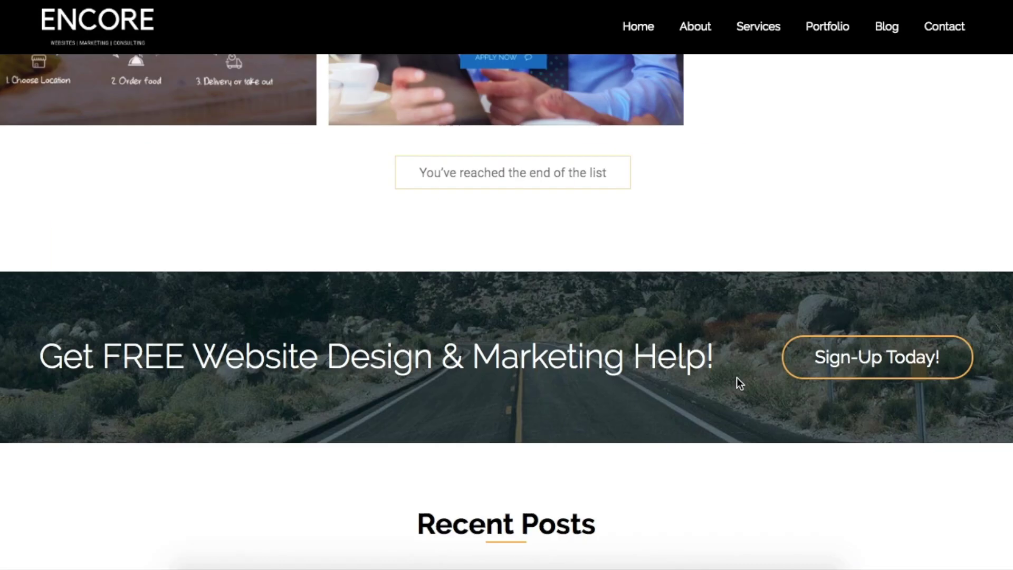